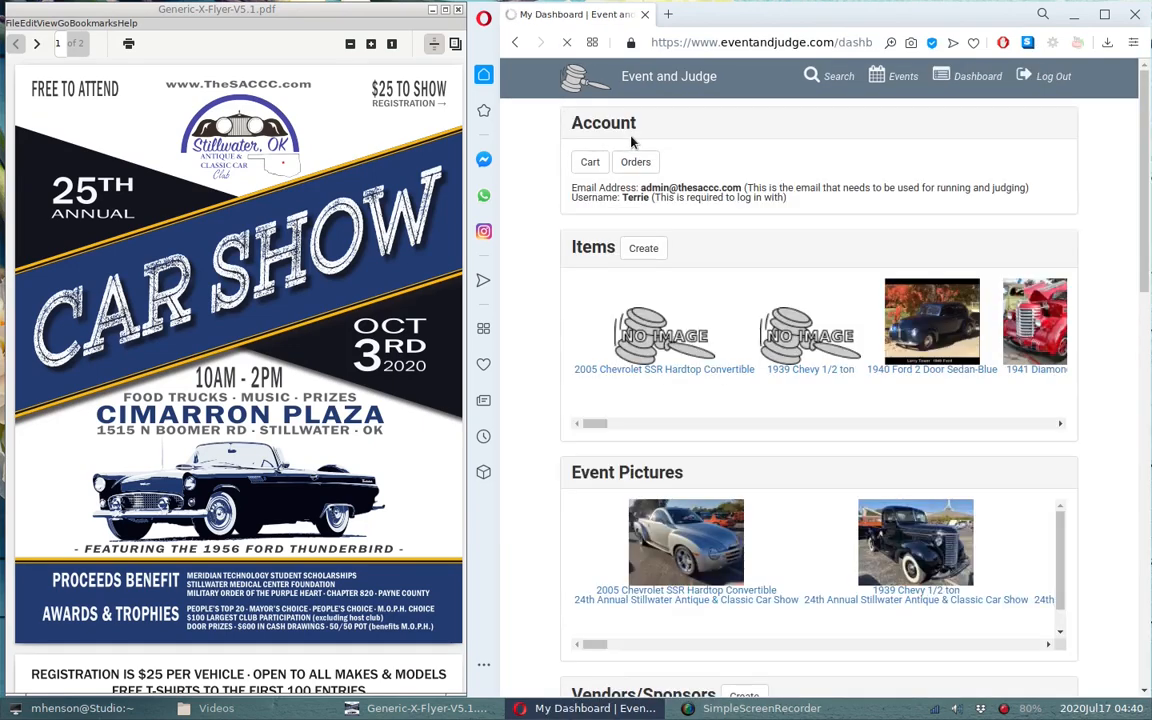
Start a new event from the dashboard and title it "25th Annual Car Show"
scroll(531, 221, down, 3)
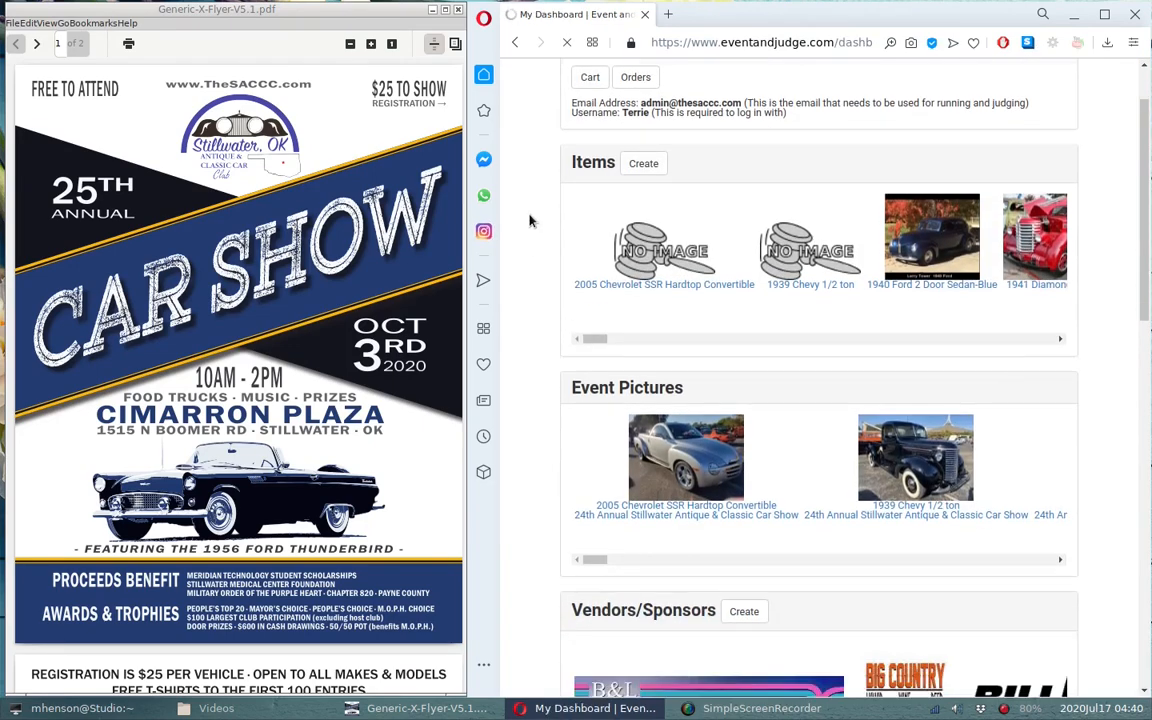
scroll(531, 221, down, 3)
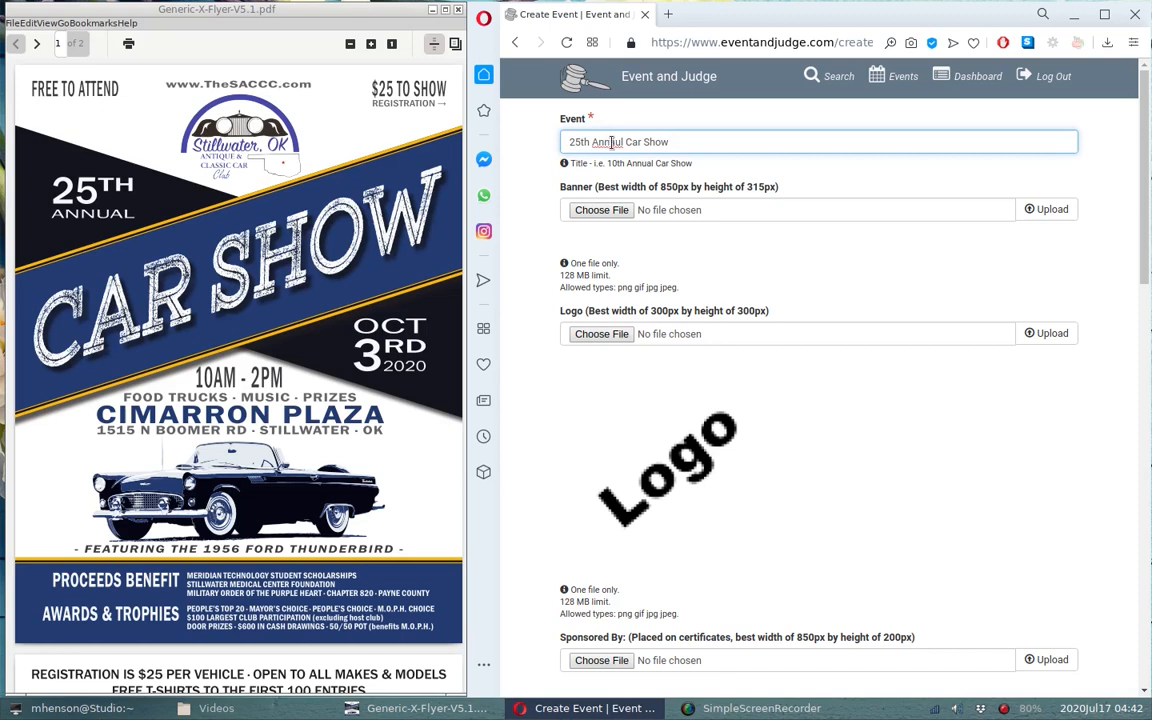
click(617, 144)
key(BackSpace)
text(a)
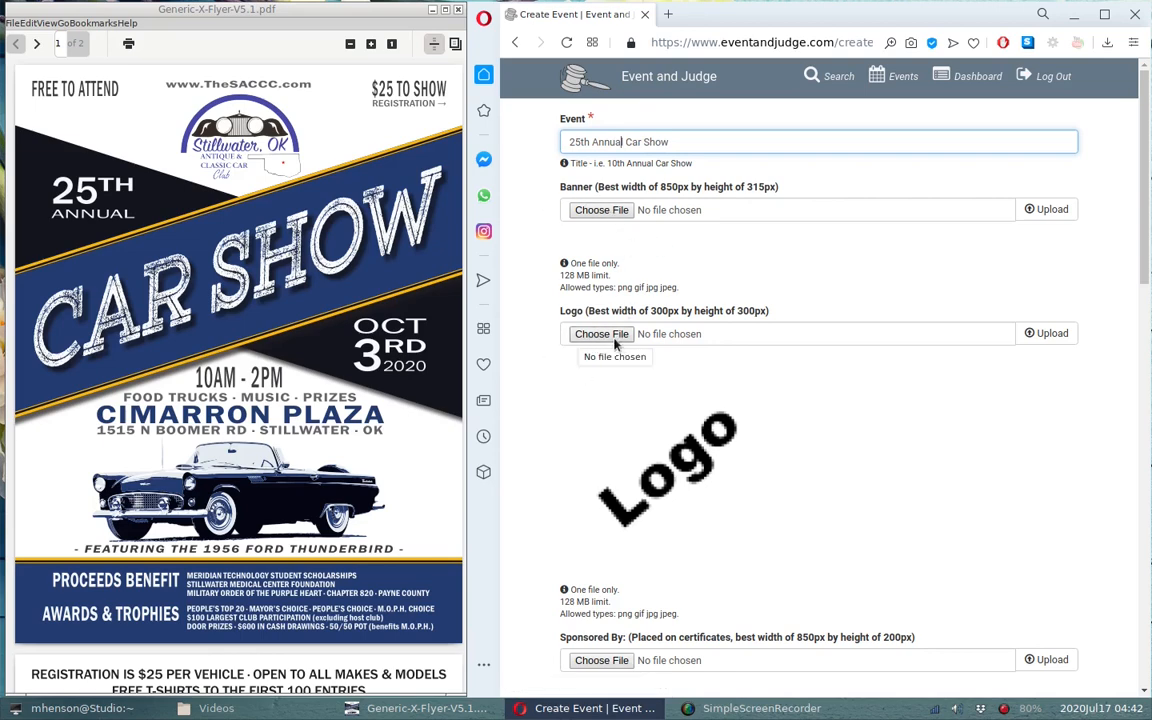
Copy the flyer's text from the $25 registration line through the 1:30 PM awards line into the event description
scroll(536, 288, down, 1)
scroll(536, 288, down, 5)
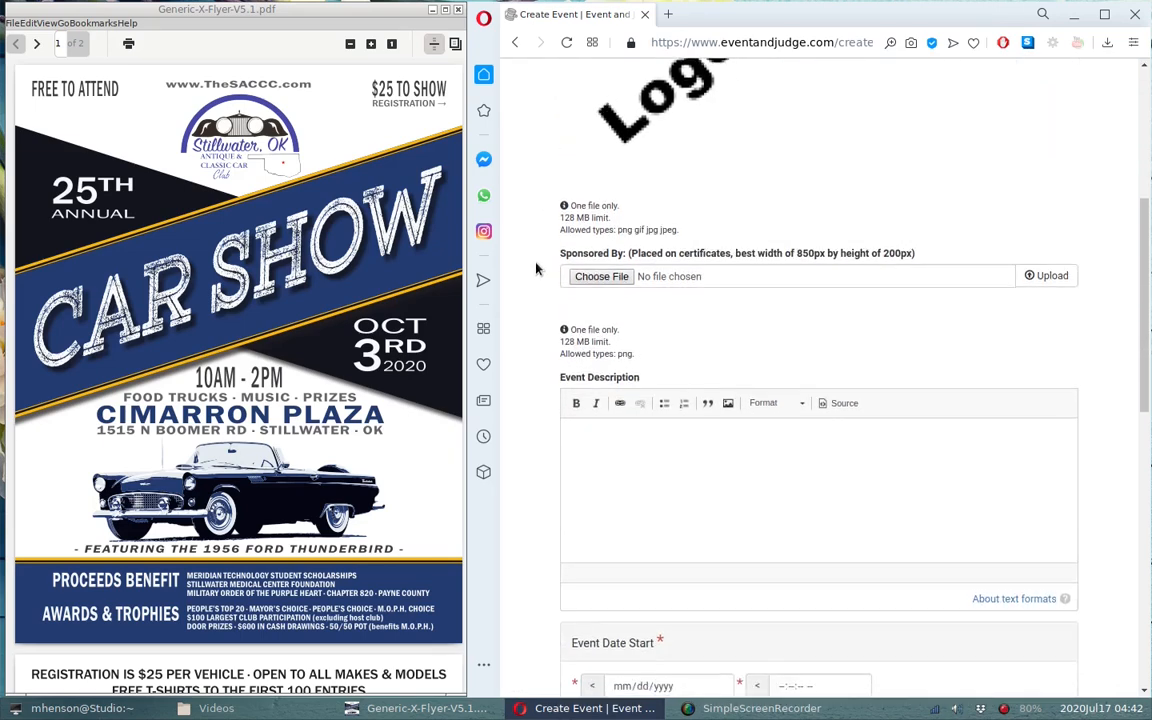
scroll(545, 210, down, 1)
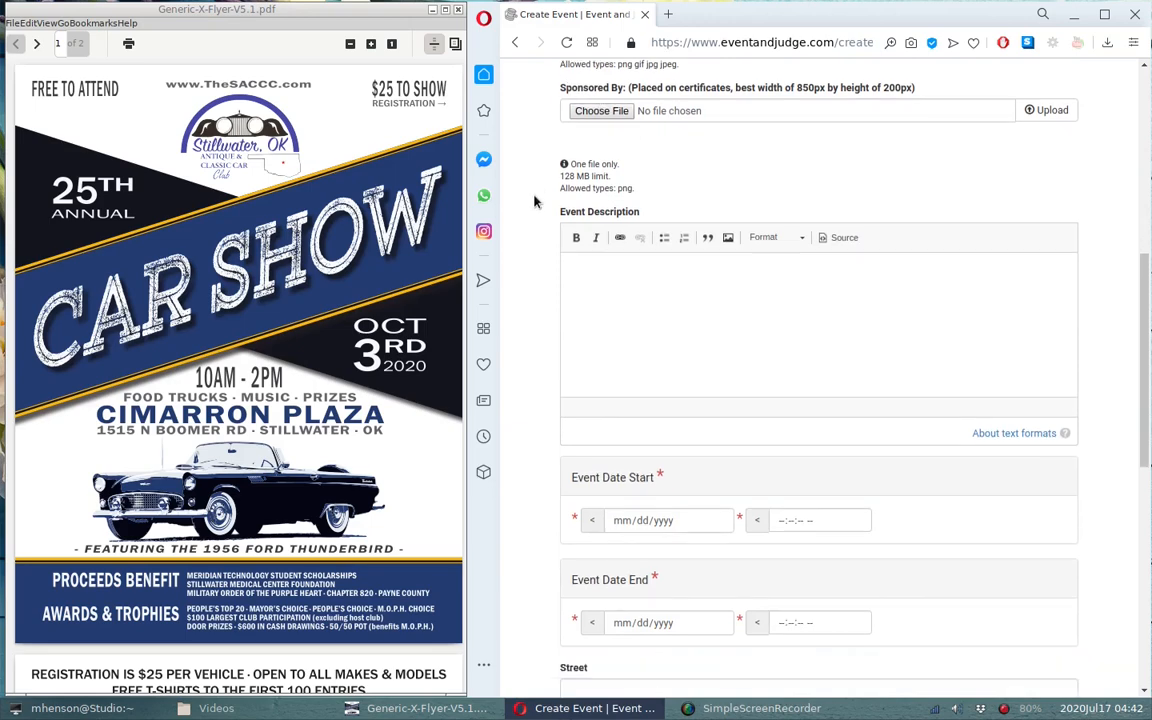
click(652, 213)
scroll(202, 280, down, 4)
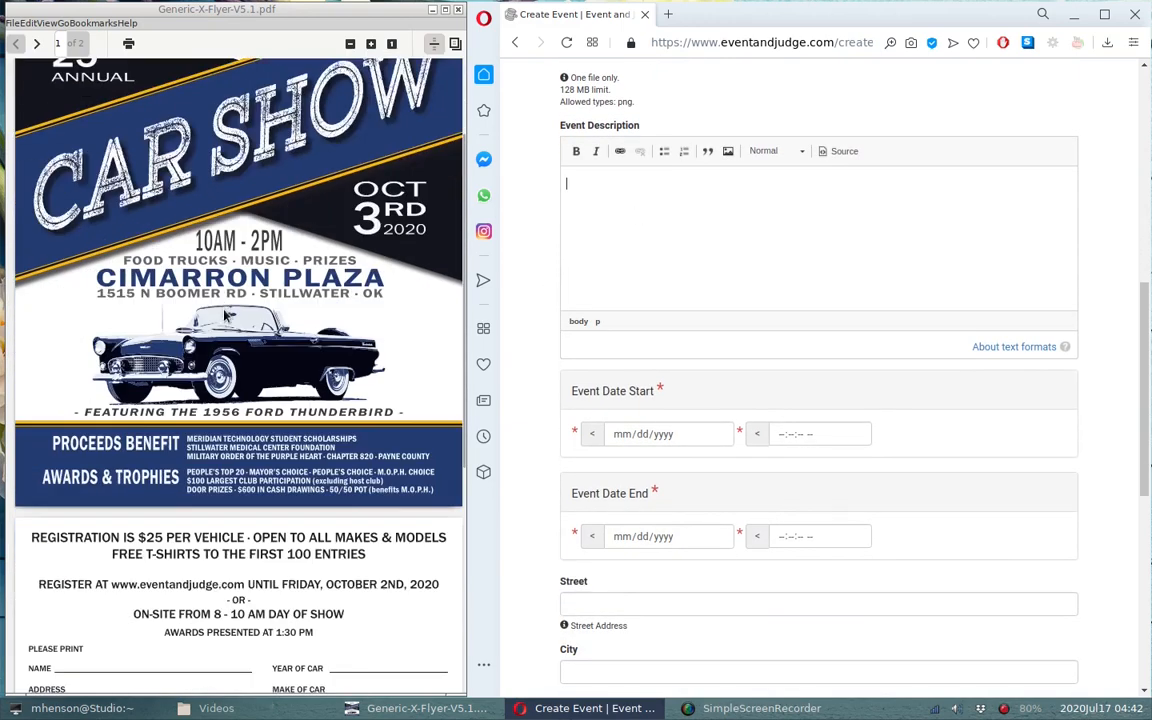
drag(26, 334, 316, 423)
right_click(305, 412)
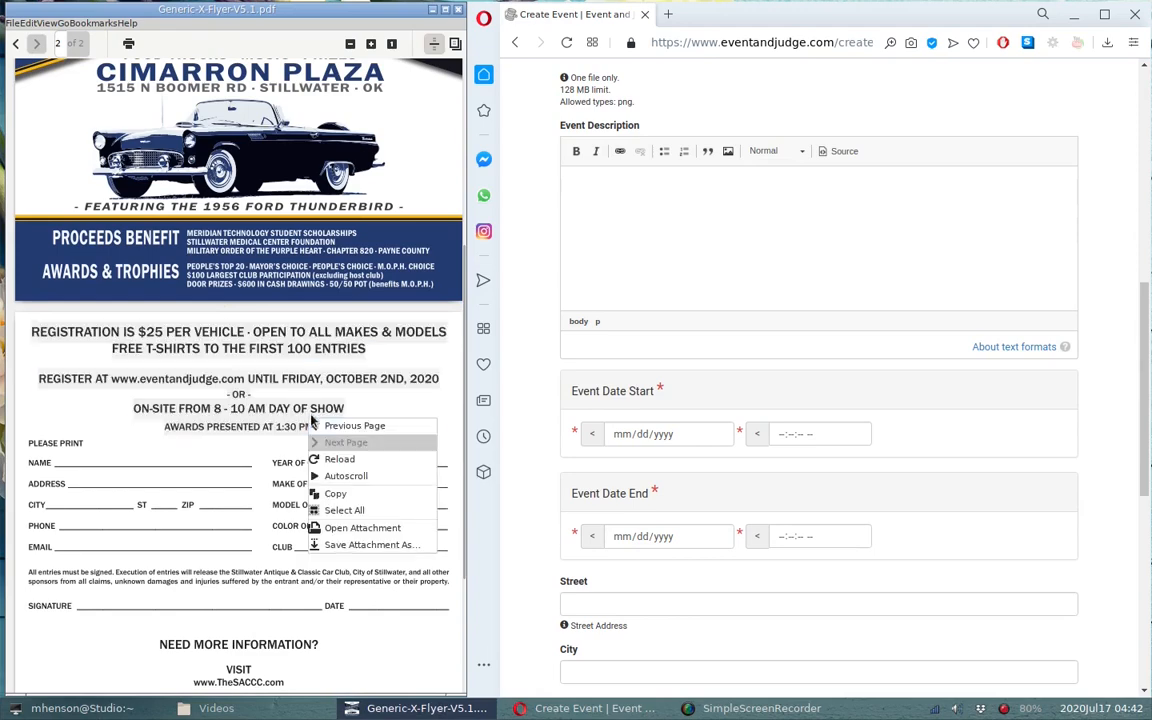
click(329, 491)
click(602, 235)
right_click(602, 235)
click(679, 216)
key(ctrl+v)
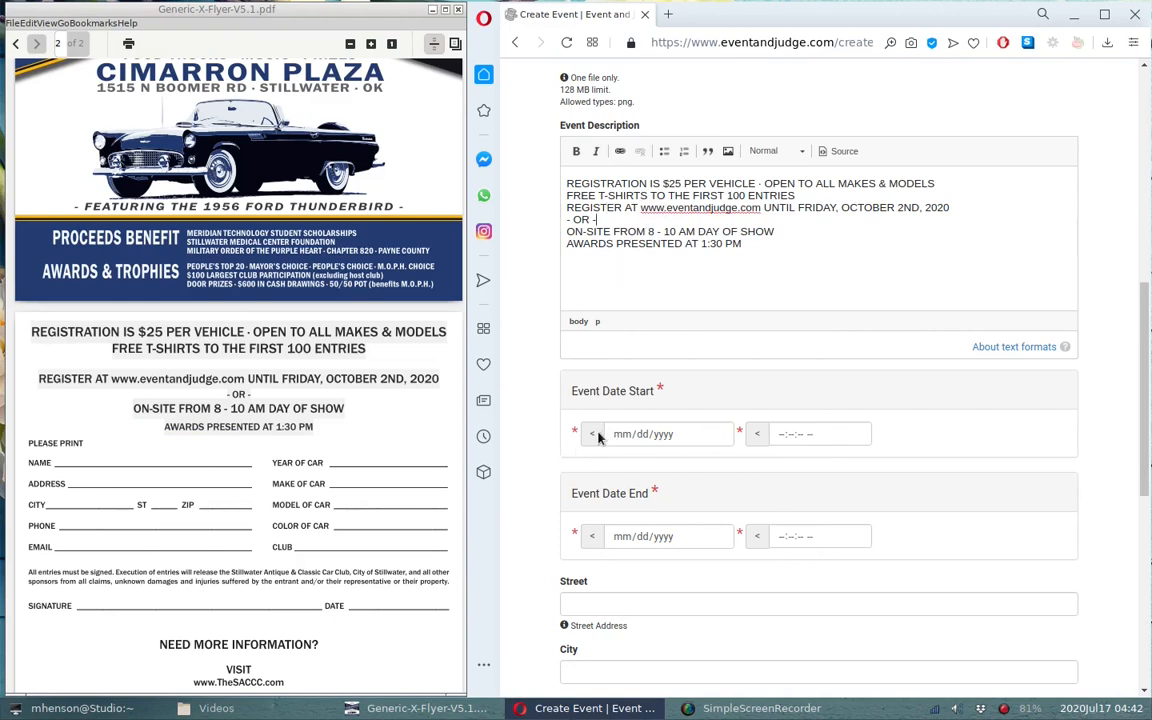
Set the event's start to 10/03/2020 at 08:00:00 AM
click(391, 375)
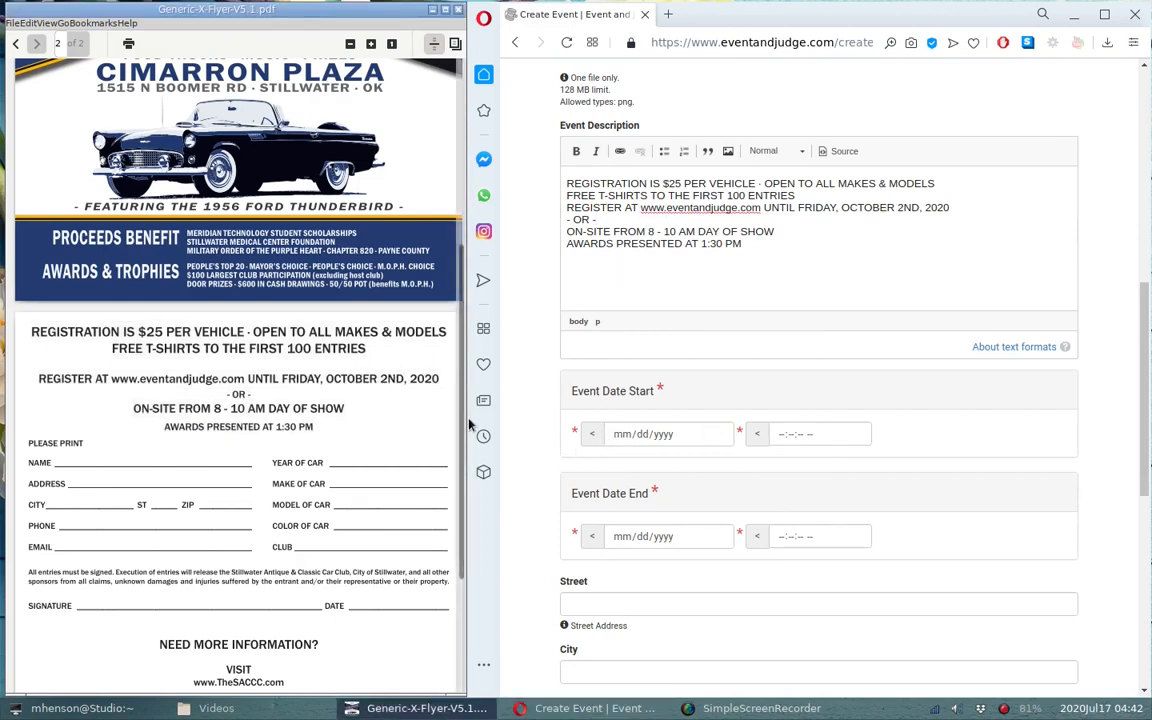
click(618, 440)
text(10/03/)
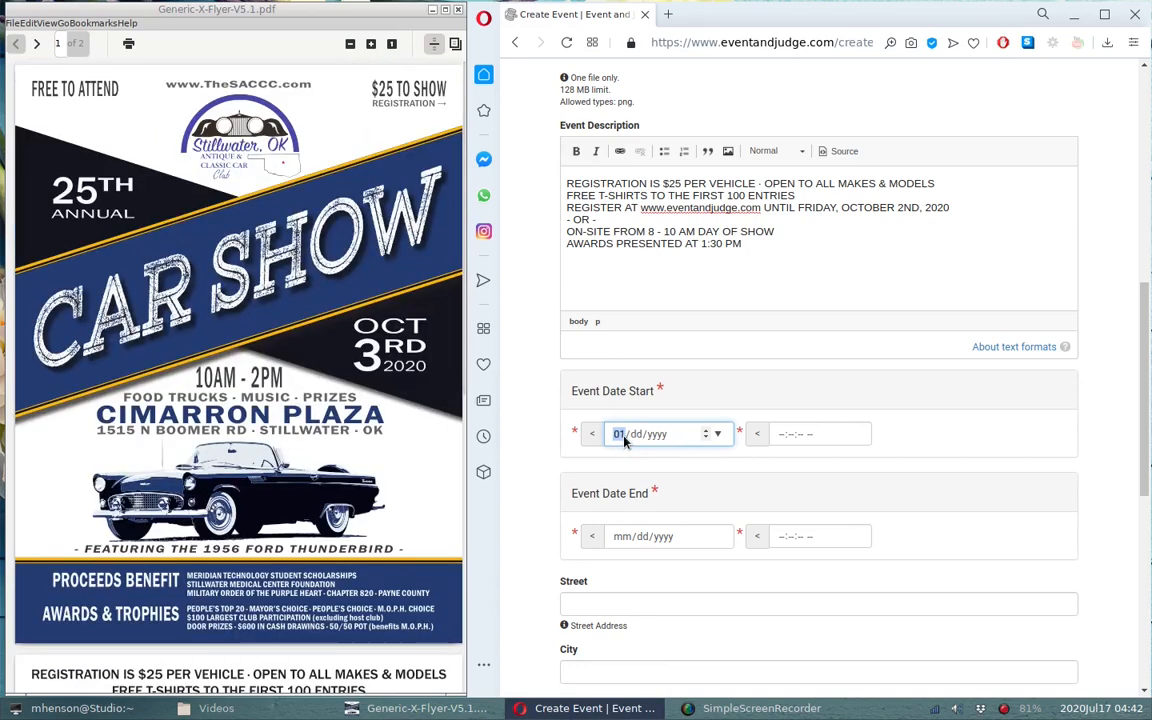
text(2020)
key(Tab)
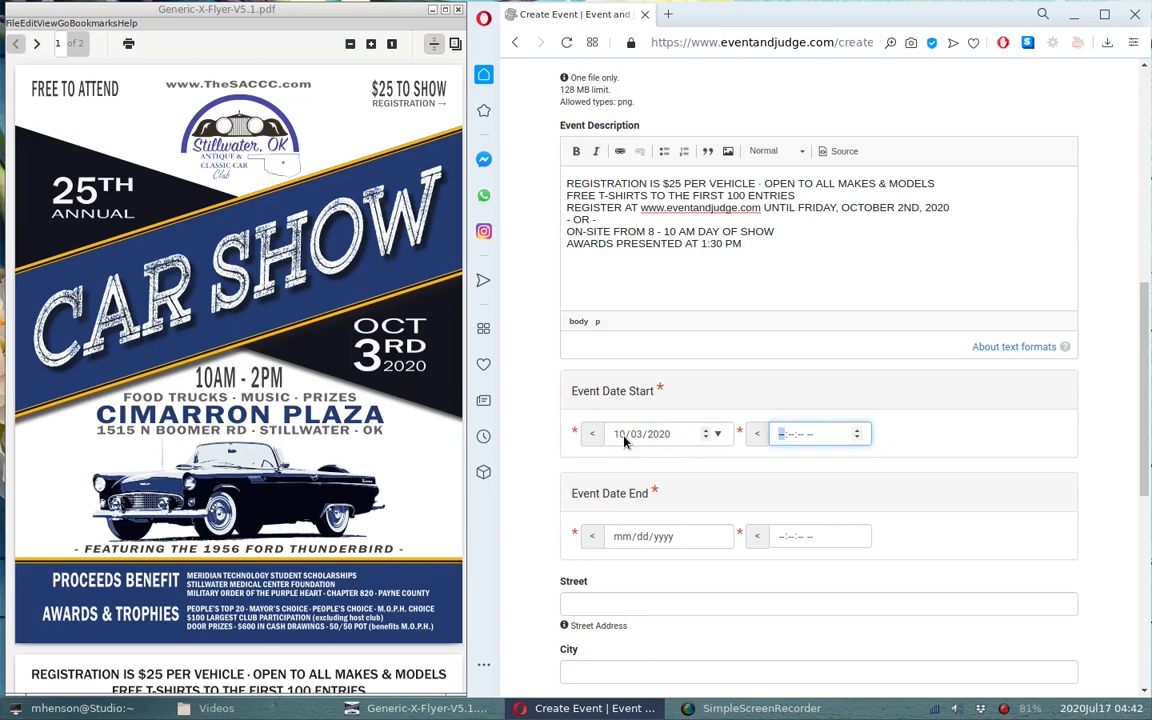
scroll(321, 342, down, 3)
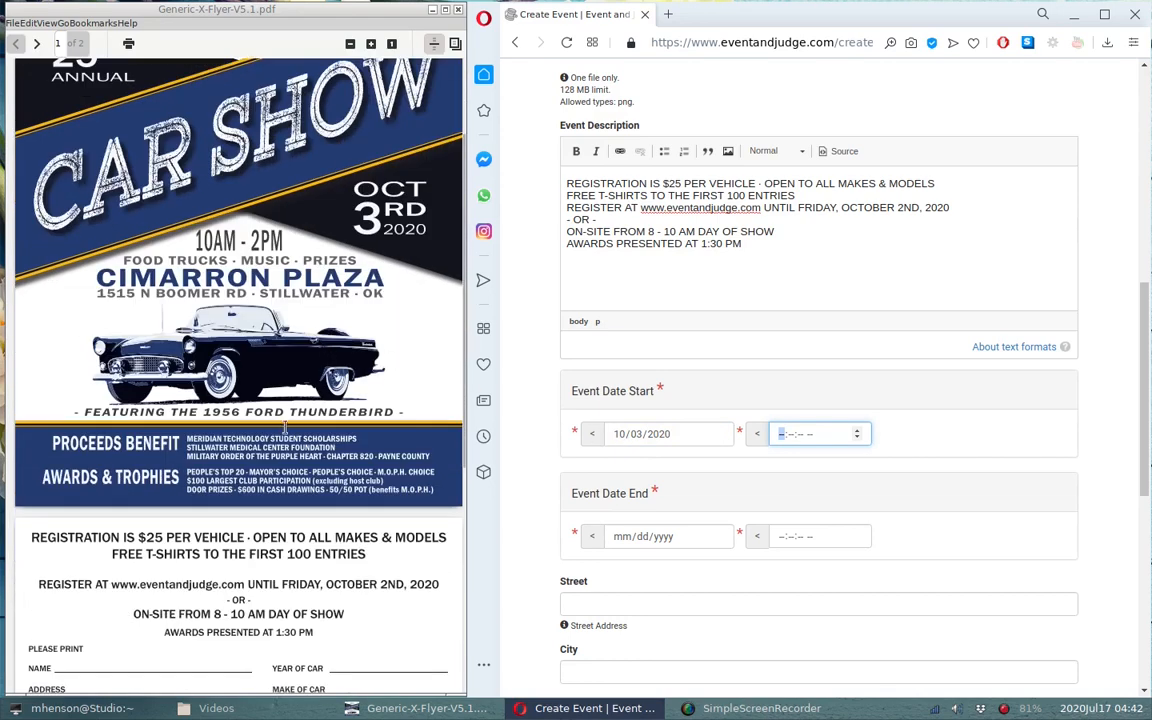
text(080000a)
key(Tab)
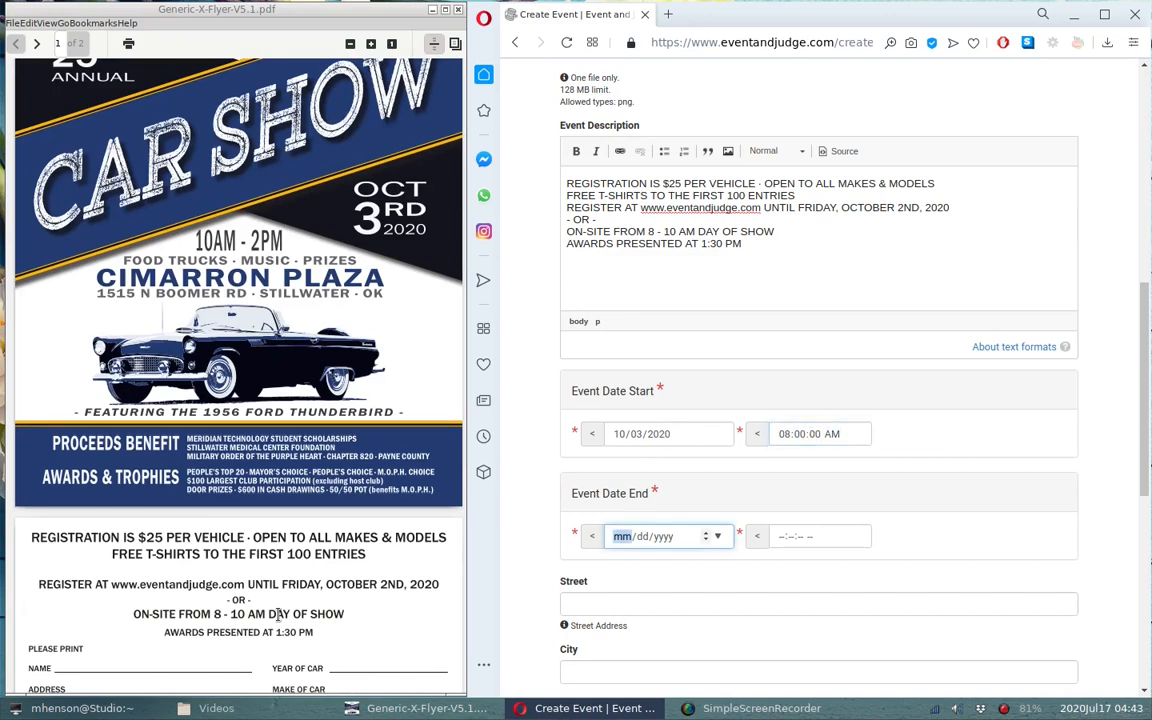
Set the event's end to 10/03/2020 at 01:30:00 PM
text(10/03/0020)
key(Tab)
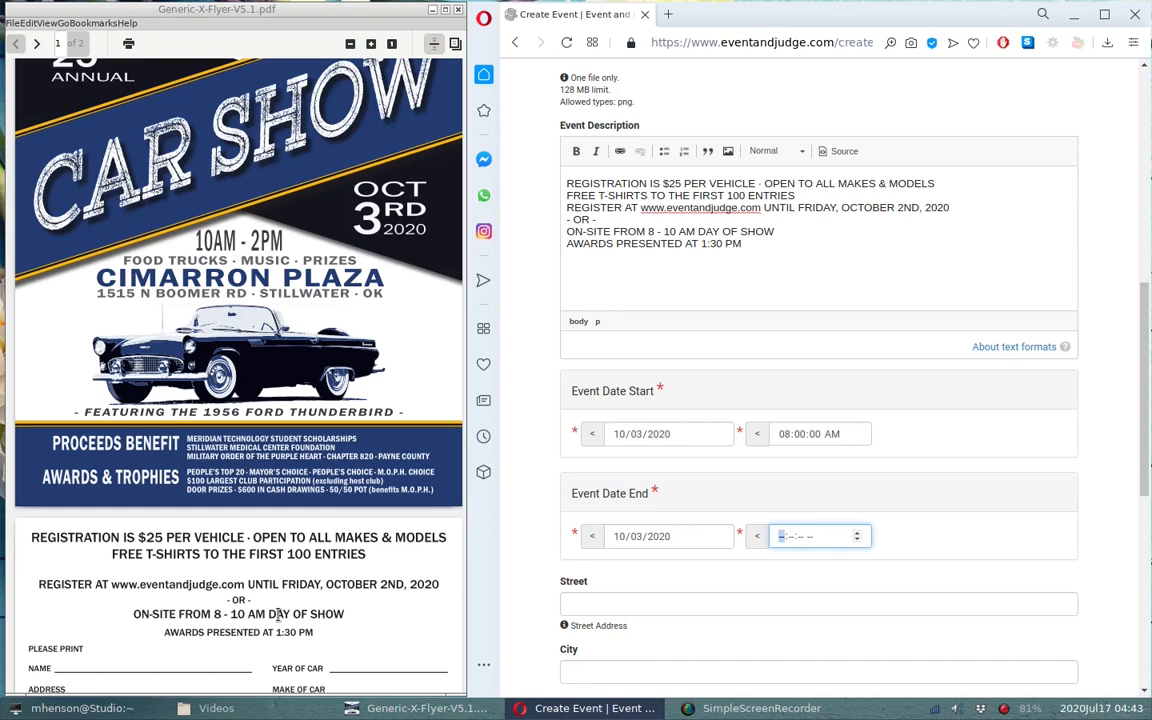
text(13000p)
scroll(259, 506, down, 5)
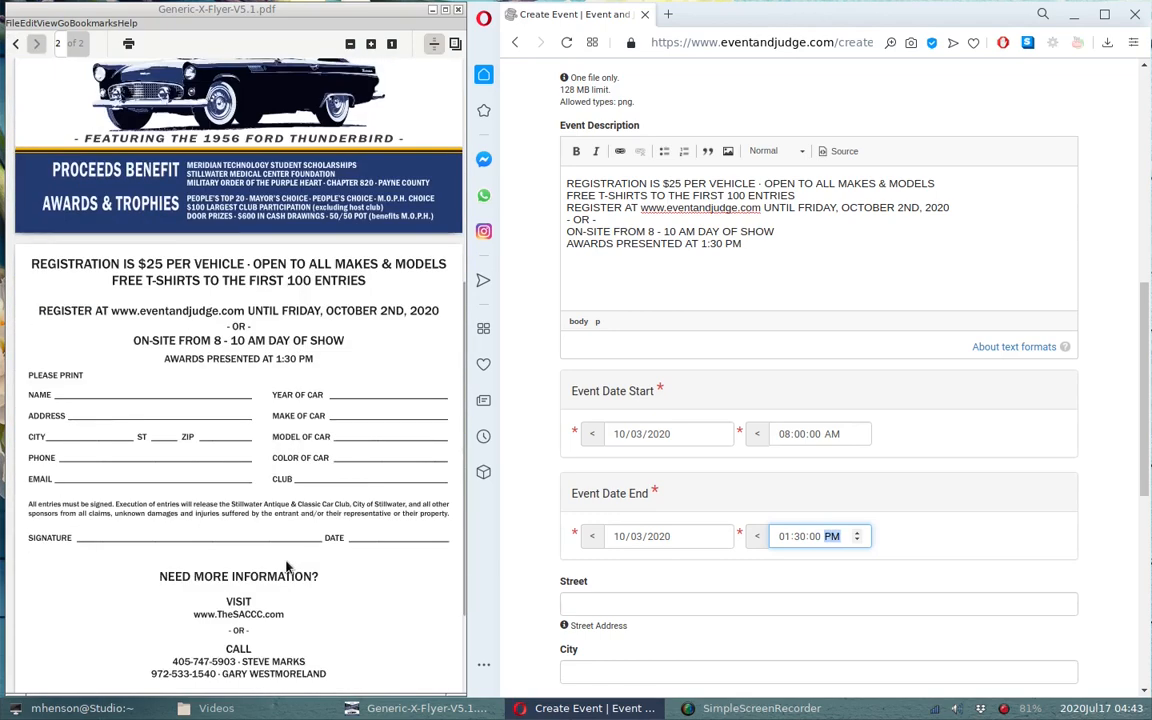
scroll(260, 510, up, 8)
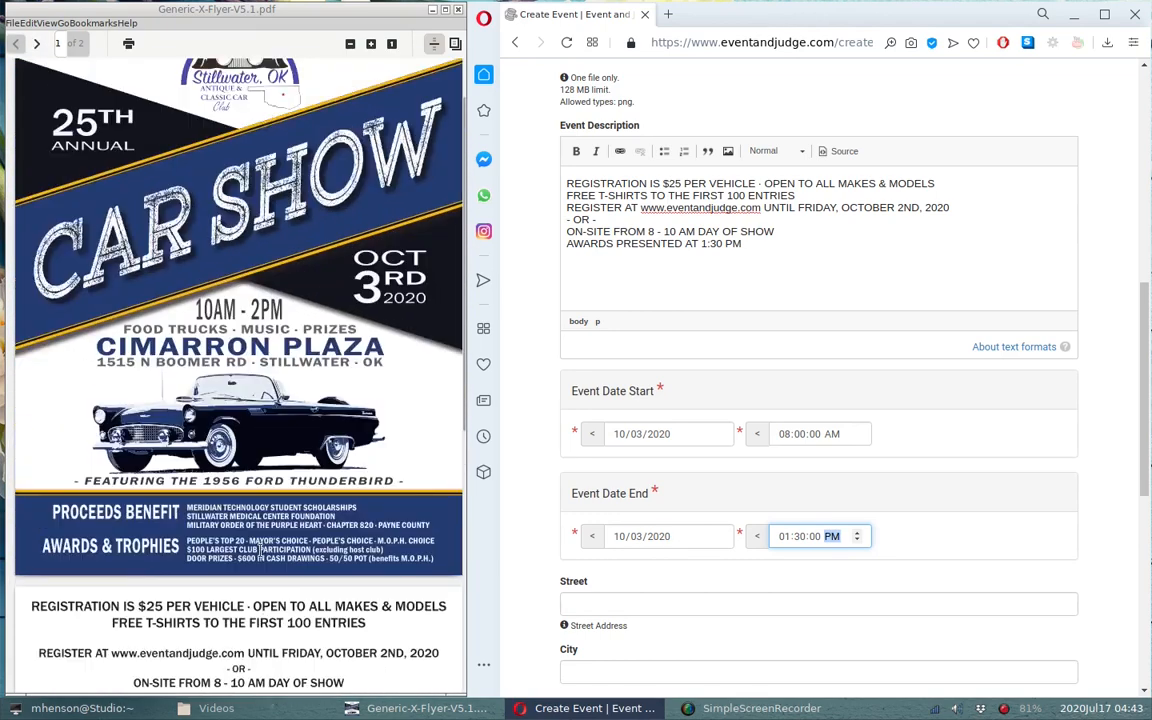
Leave the street blank and enter Stillwater as the city, OK as the state and 74075 as the zip code
key(Tab)
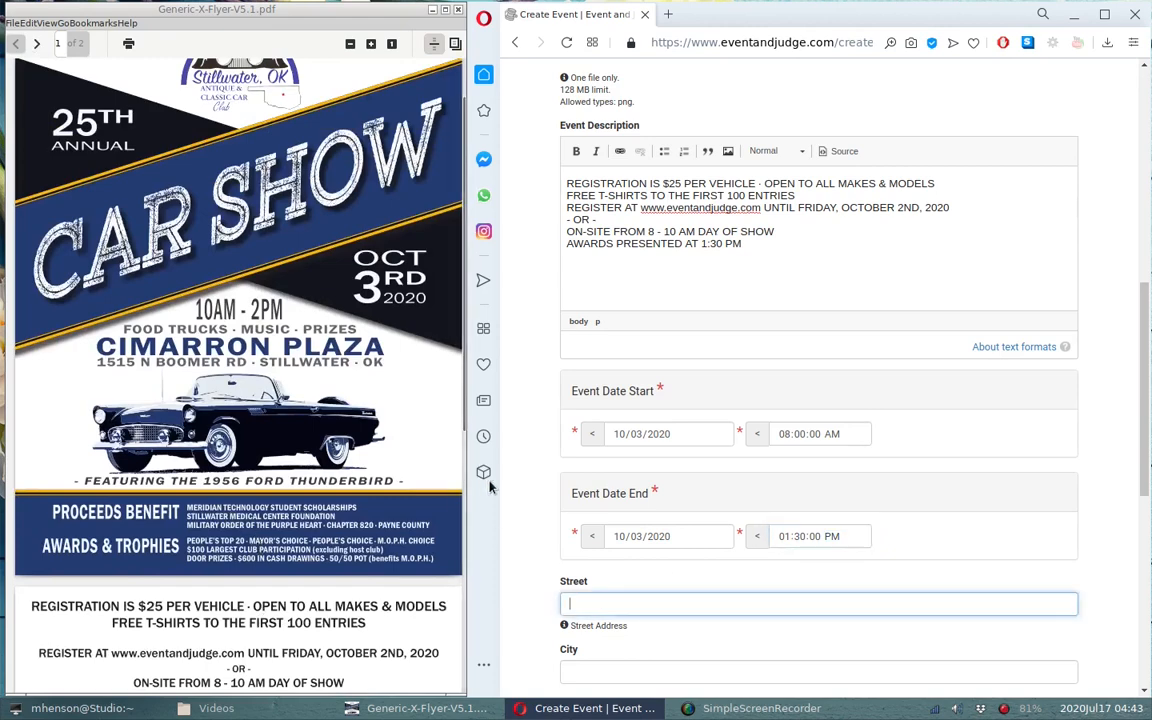
scroll(590, 420, down, 3)
click(601, 376)
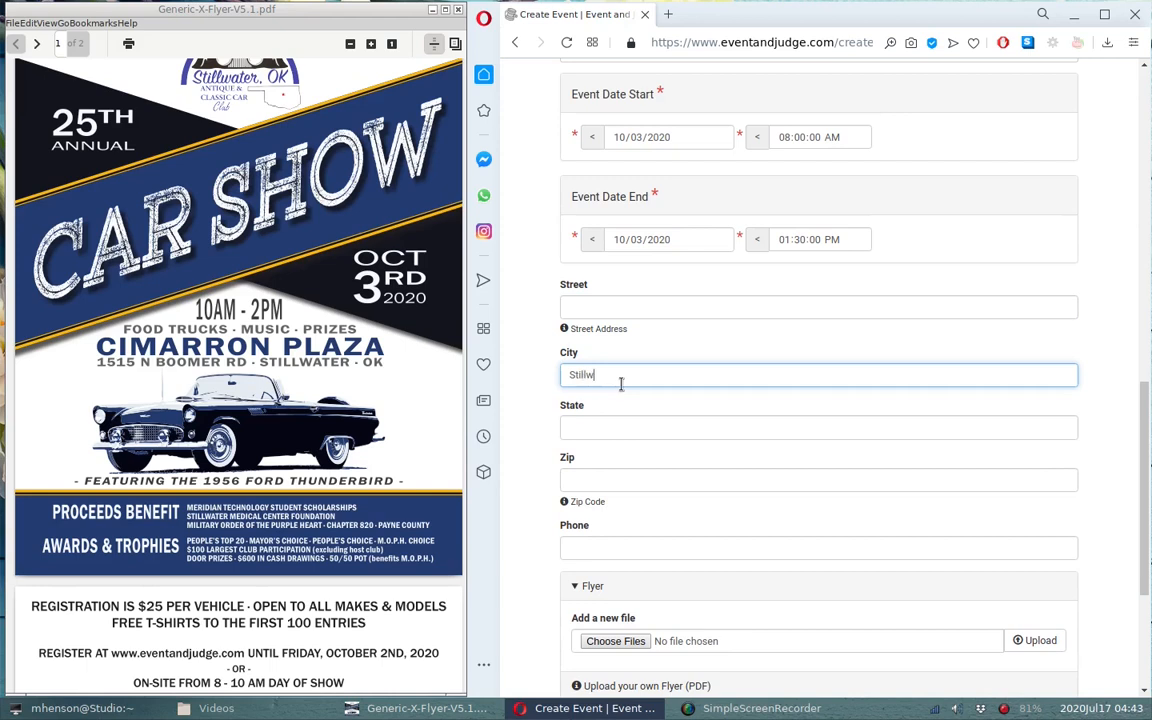
text(Stillwater)
key(Tab)
text(OK)
key(Tab)
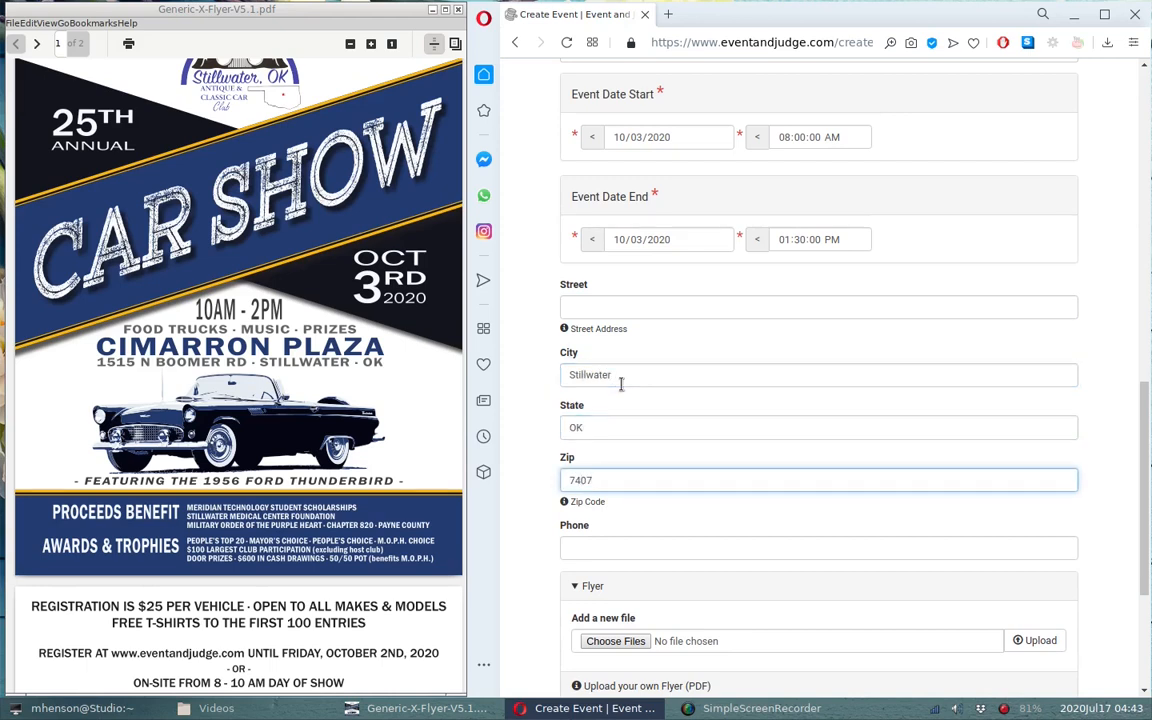
Copy the first contact's phone number from the end of the flyer into the event's phone field
click(617, 546)
scroll(410, 408, down, 4)
scroll(410, 408, down, 5)
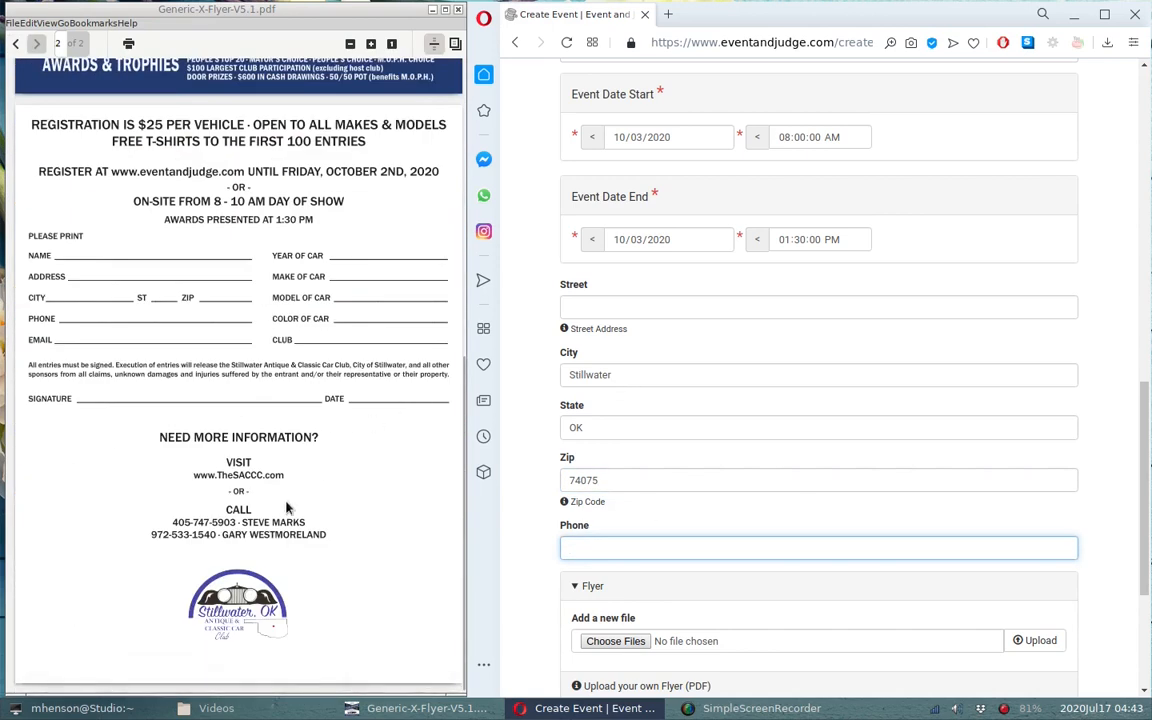
drag(238, 522, 181, 523)
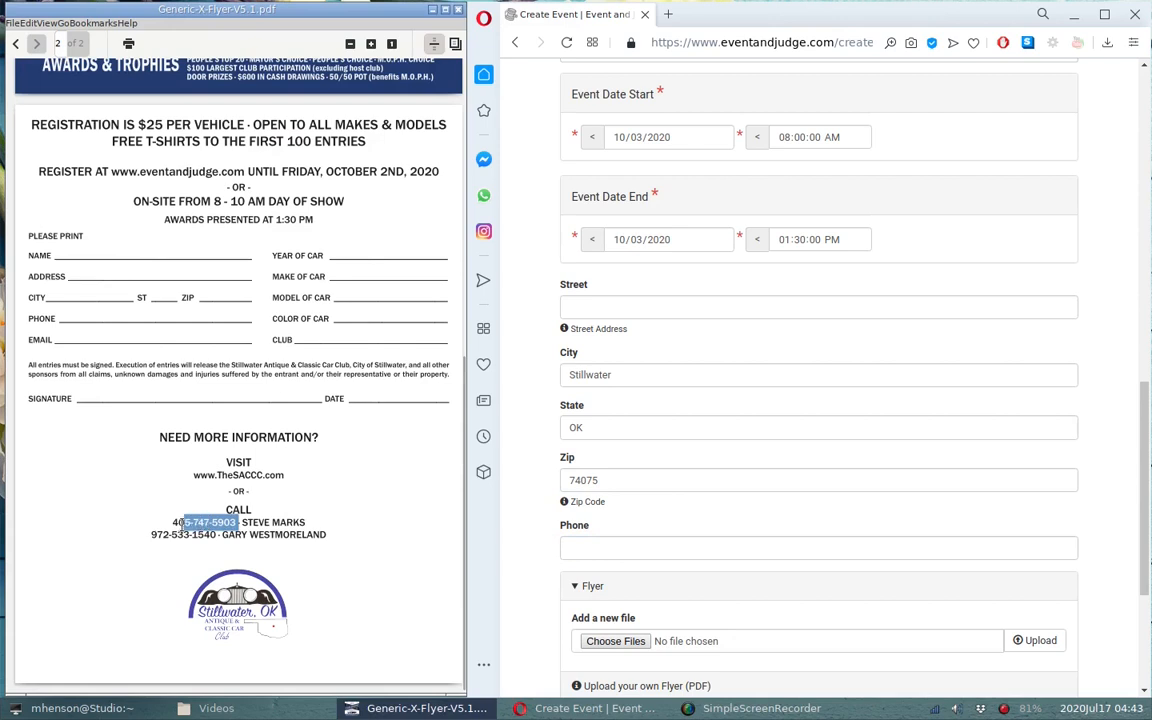
click(633, 552)
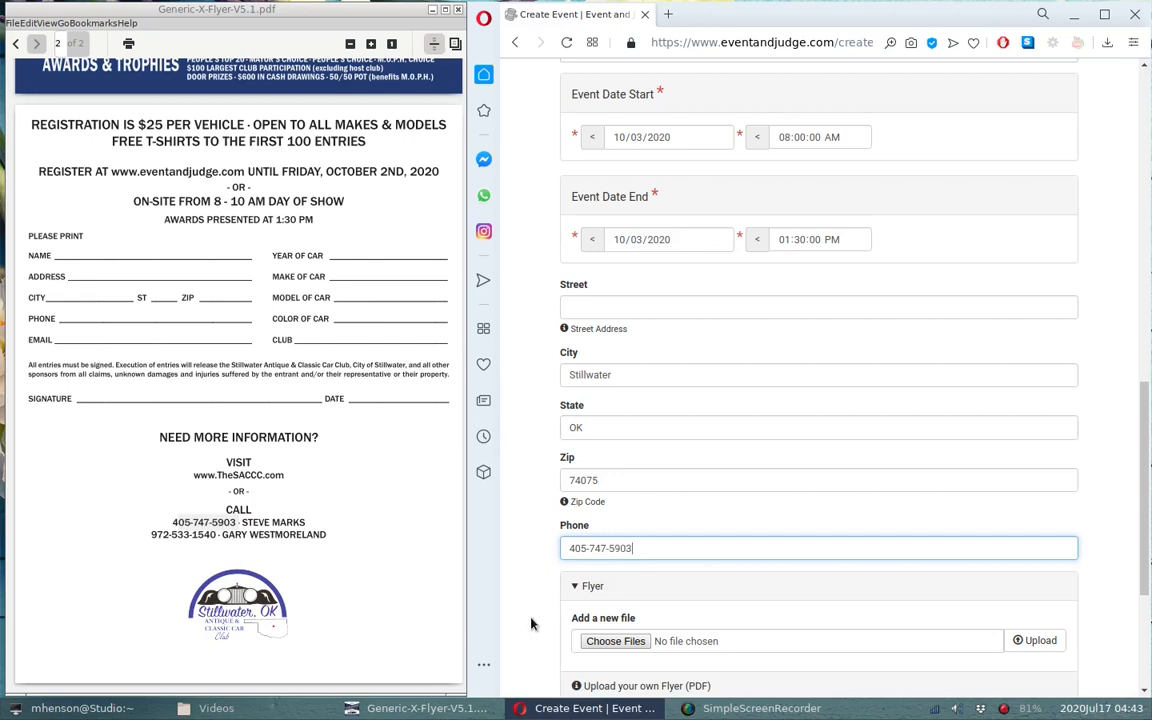
click(549, 570)
Upload Generic-X-Flyer-V5.1.pdf as the event's flyer and save the event
scroll(549, 570, down, 2)
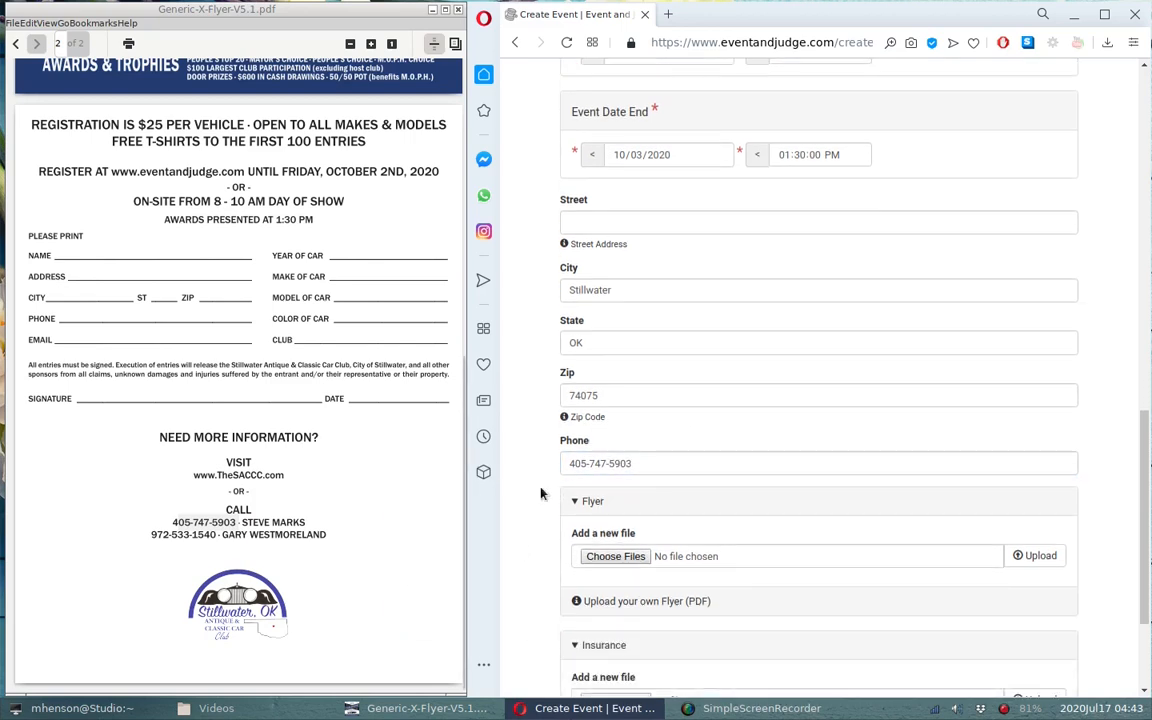
click(615, 556)
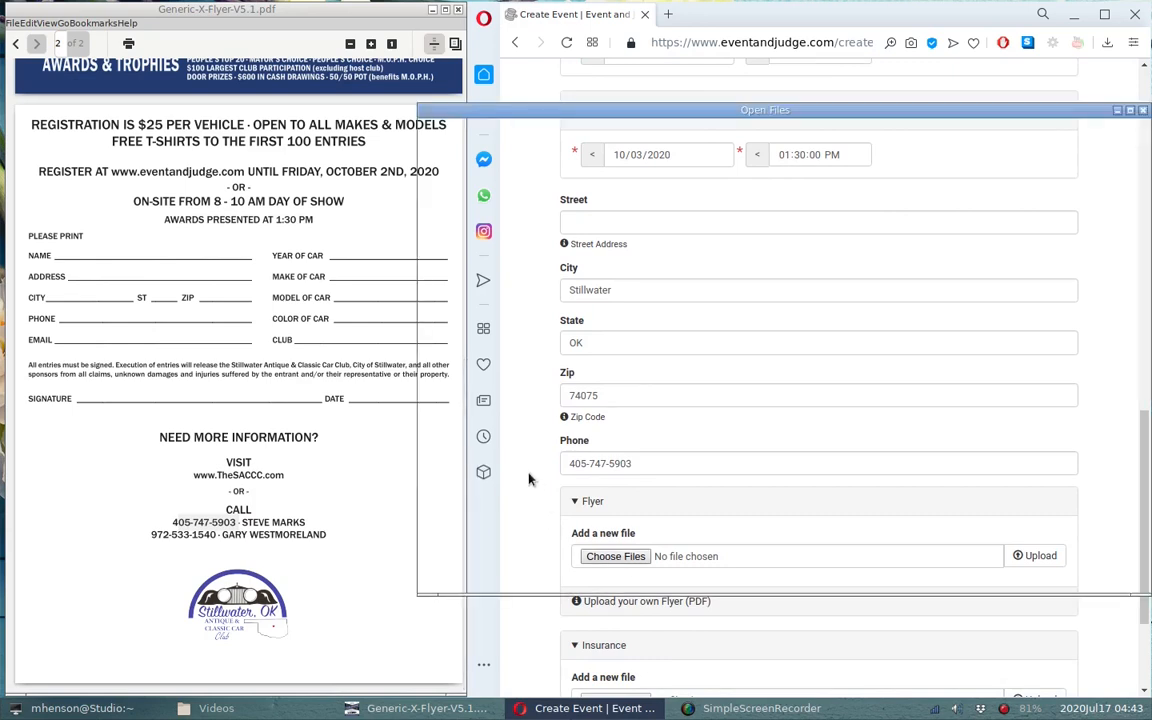
click(1100, 586)
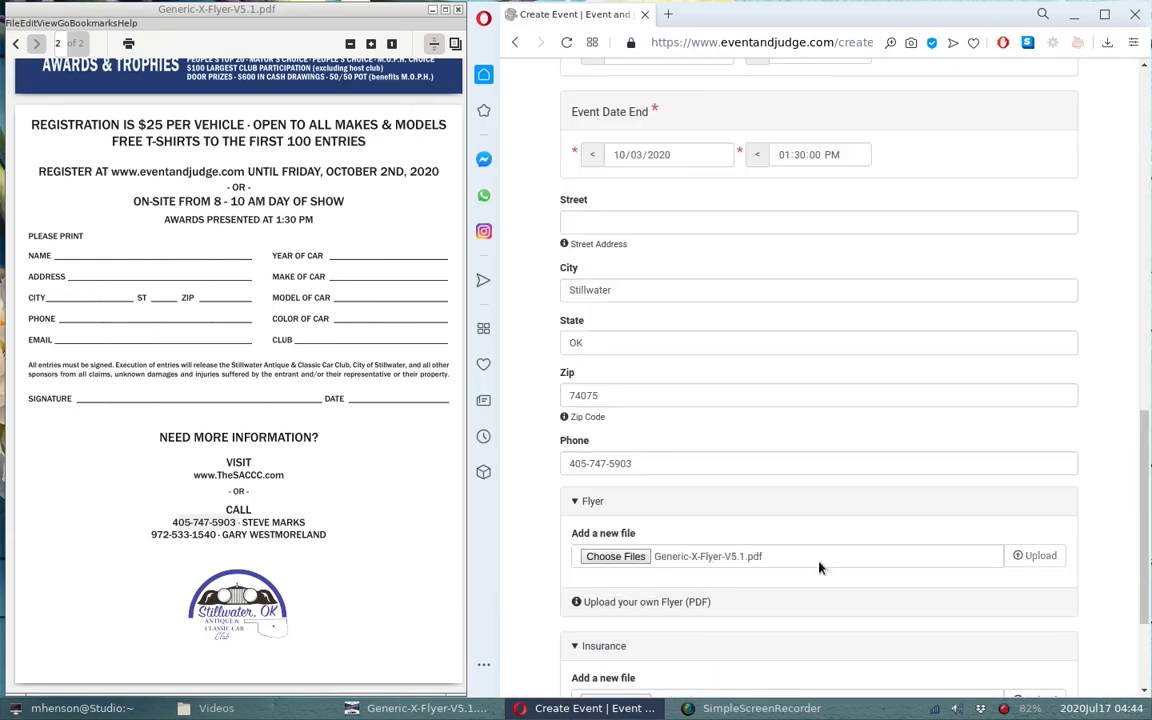
scroll(545, 472, down, 3)
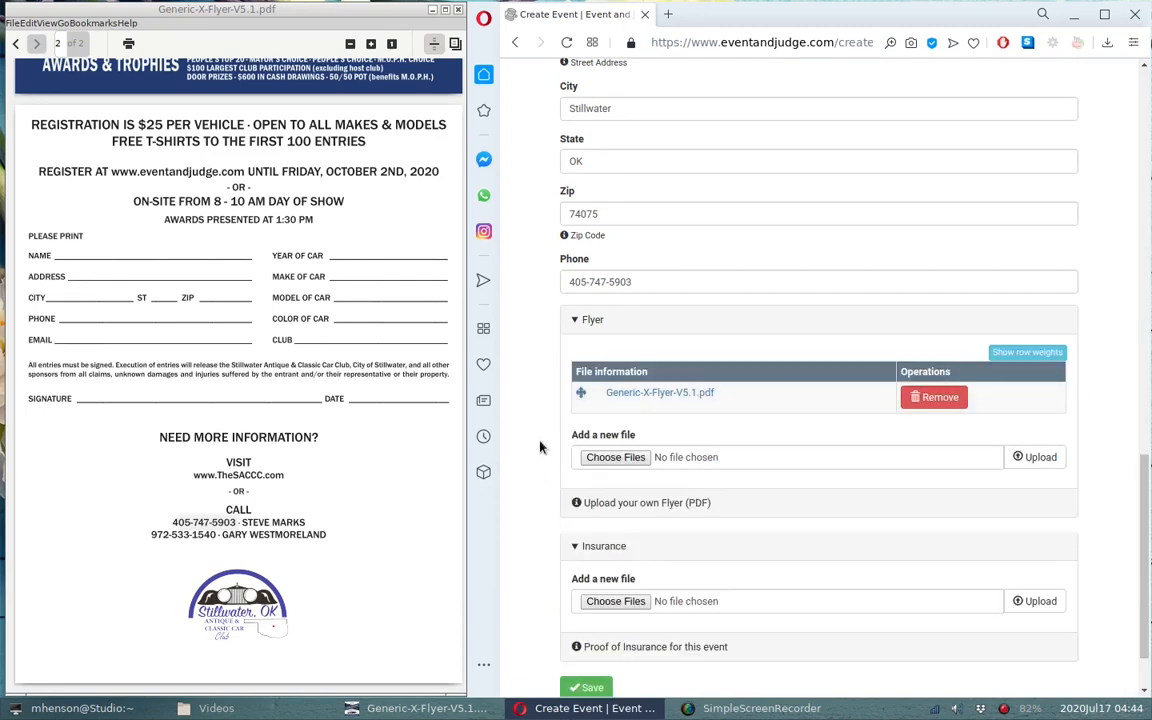
scroll(540, 447, down, 2)
click(580, 600)
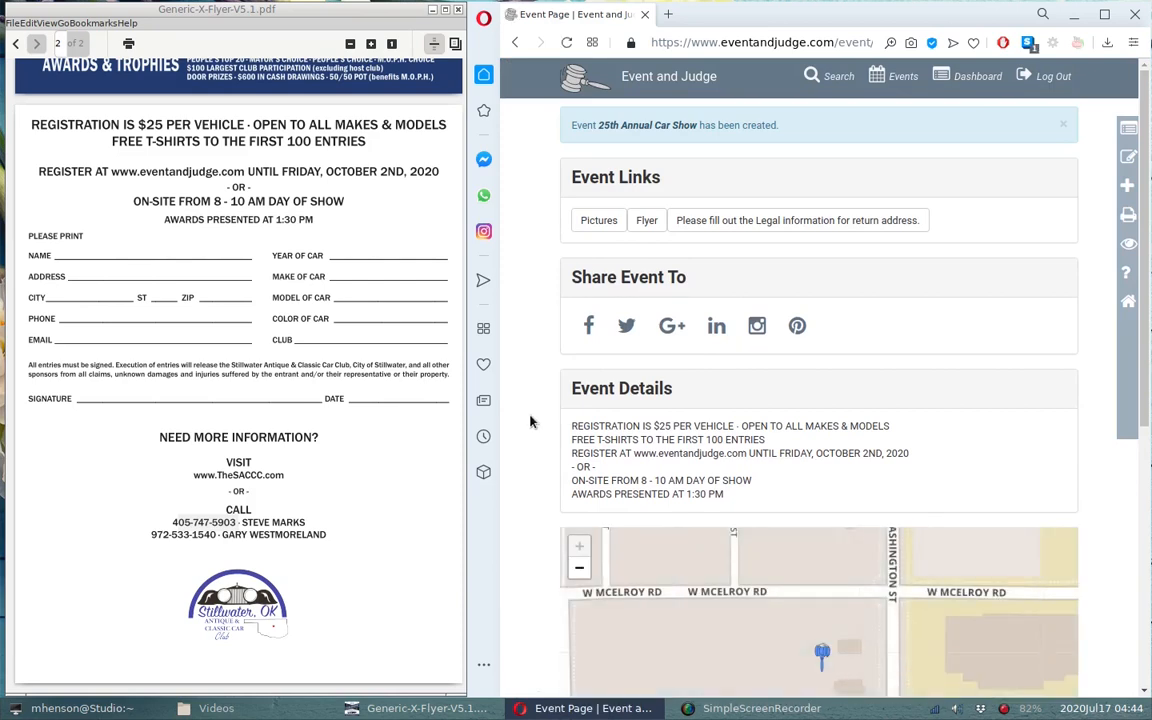
Set the event's GPS location on the parking lot access road just east of N Boomer Rd and return to the event page
scroll(538, 387, down, 1)
scroll(537, 320, up, 1)
scroll(520, 443, down, 5)
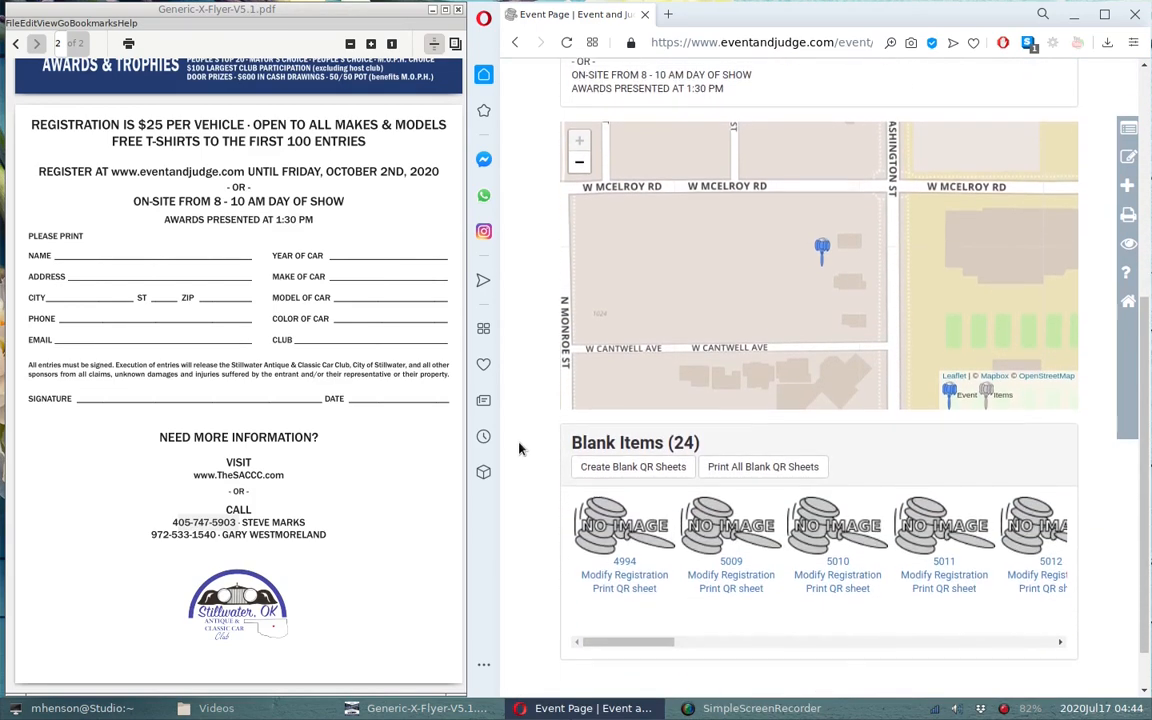
scroll(519, 449, up, 4)
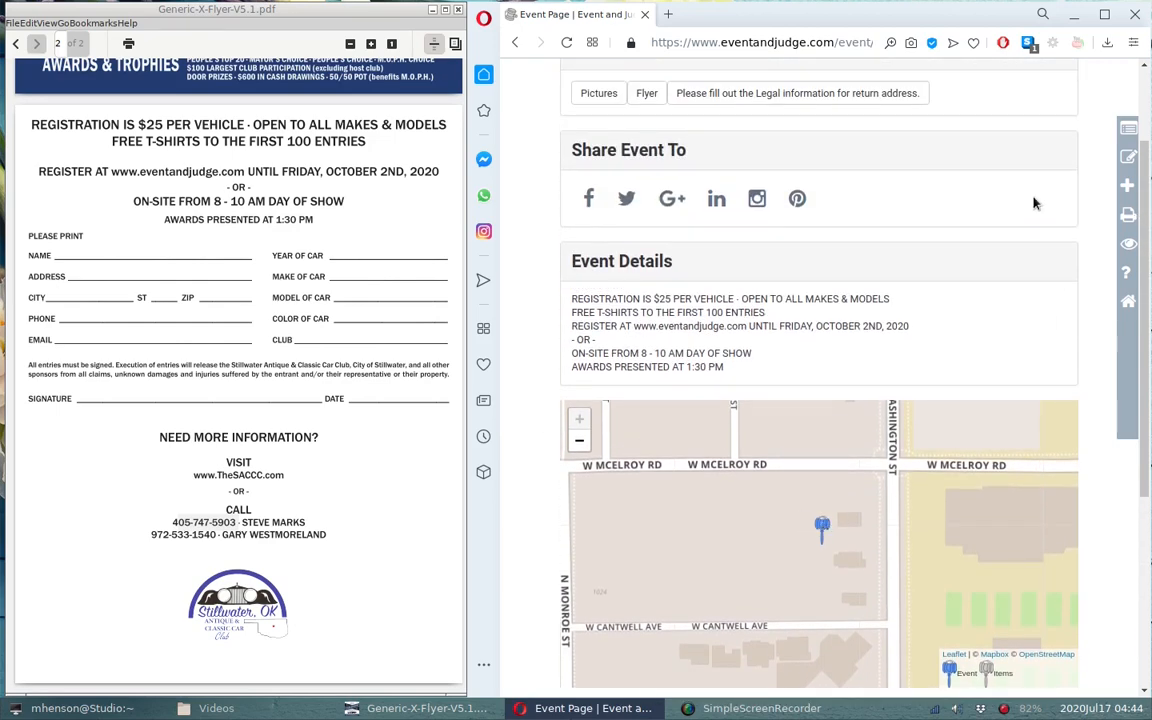
mouse_move(1122, 195)
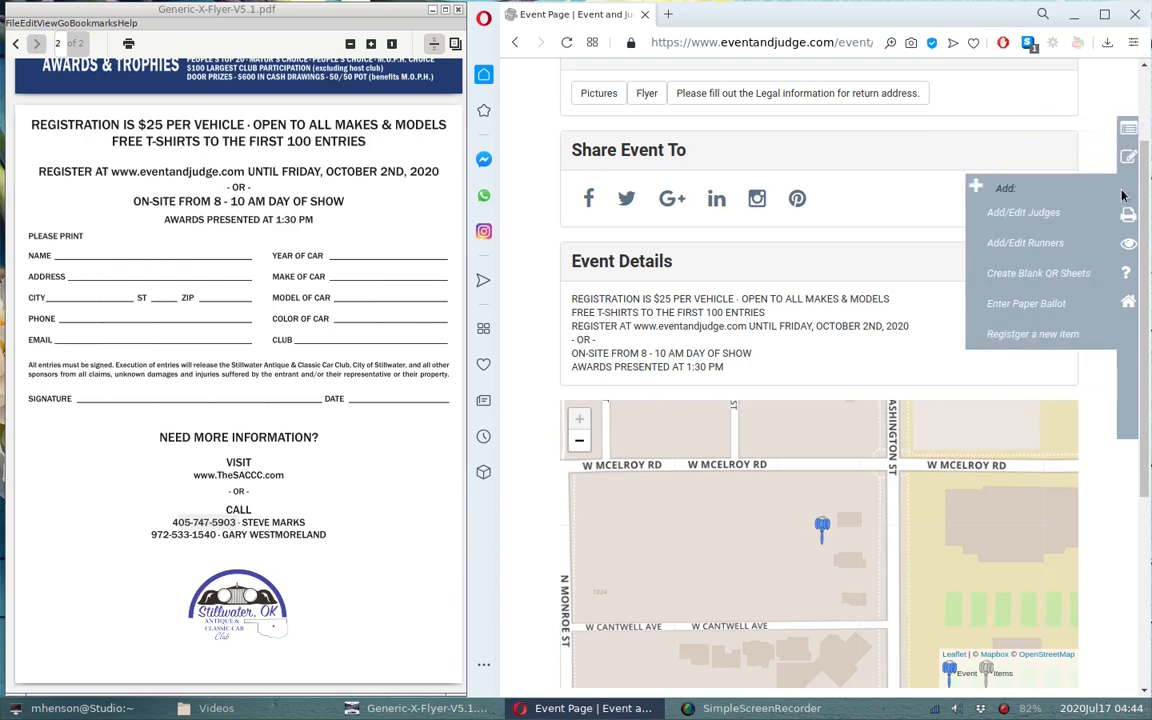
mouse_move(1130, 163)
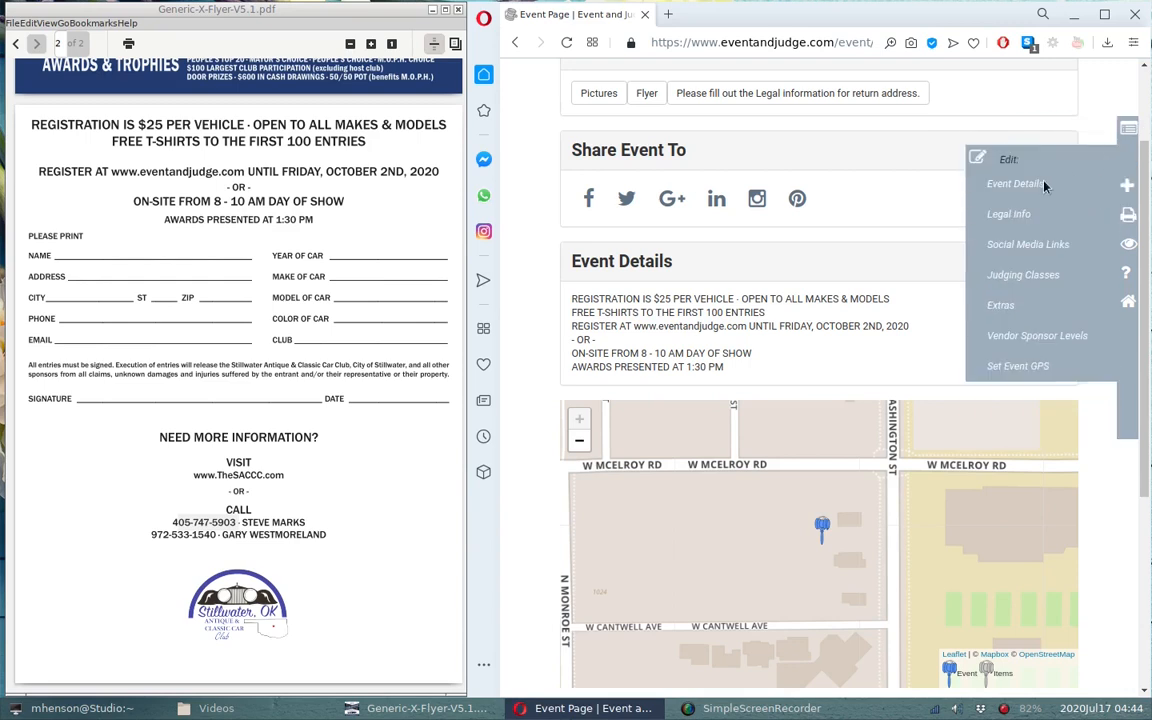
click(1012, 368)
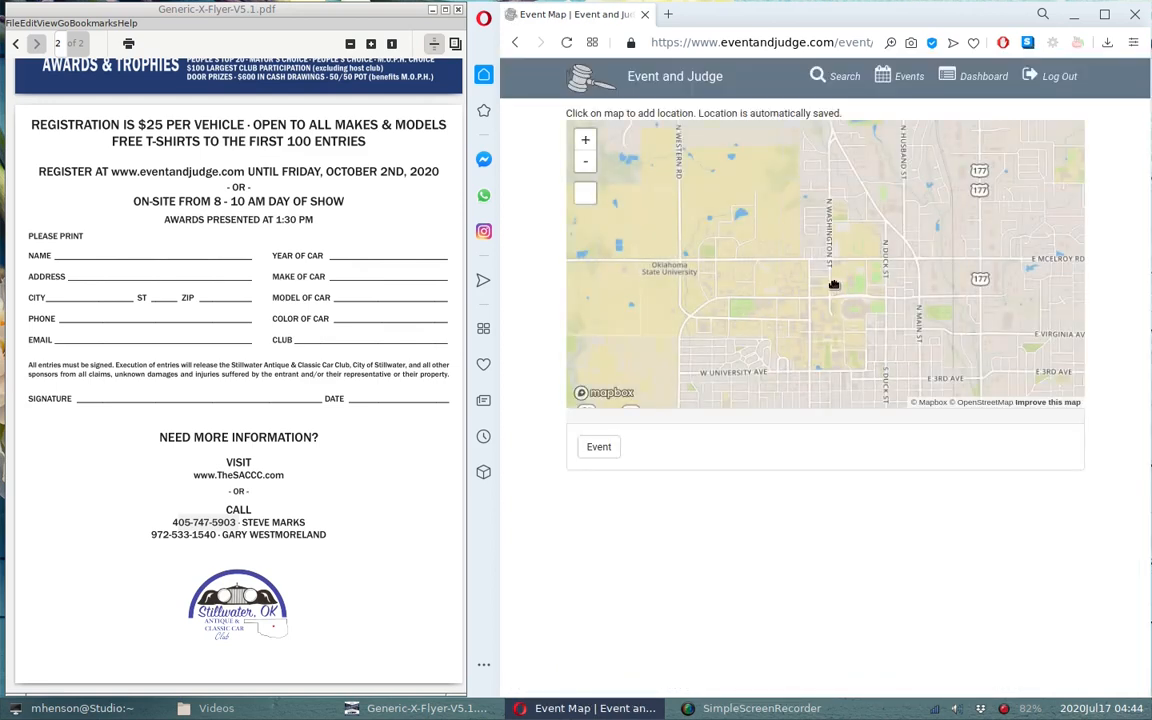
drag(845, 279, 796, 323)
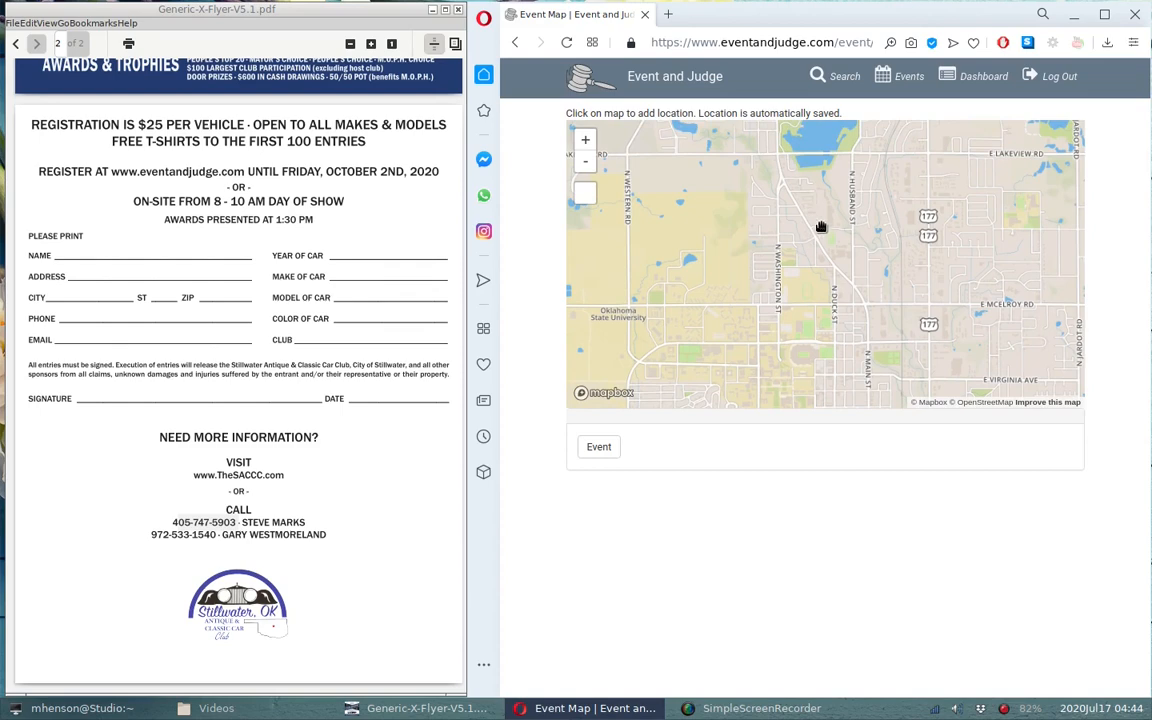
scroll(820, 227, up, 5)
scroll(809, 258, up, 3)
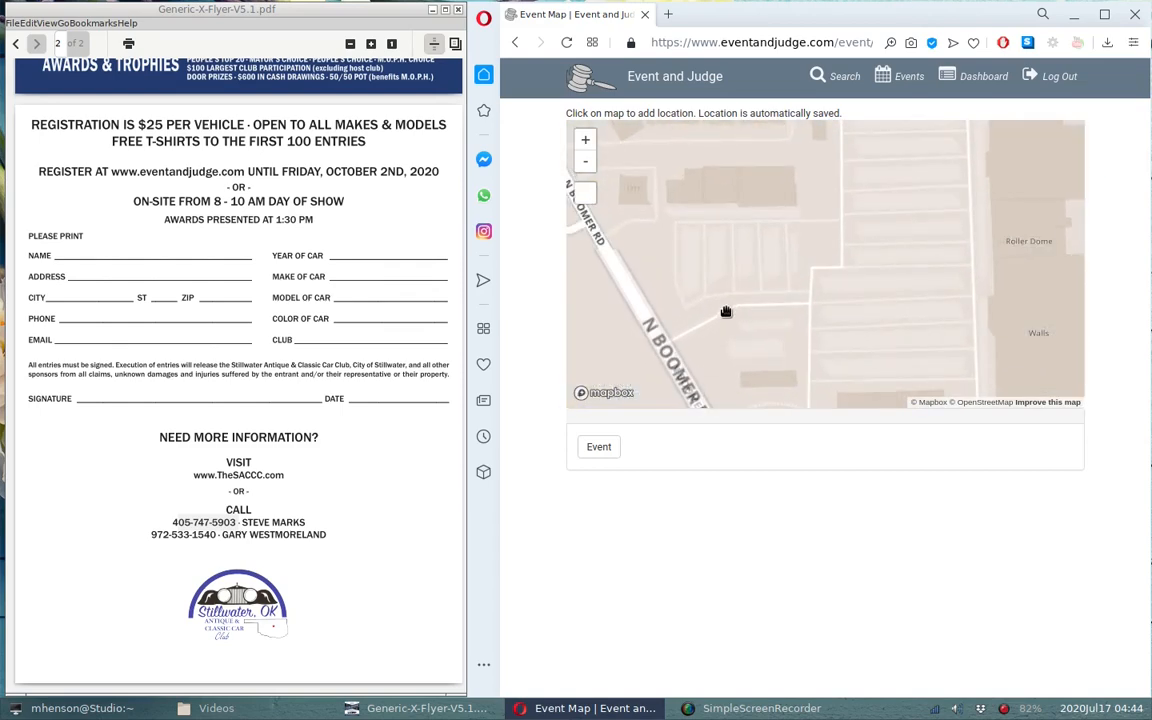
click(723, 307)
click(598, 447)
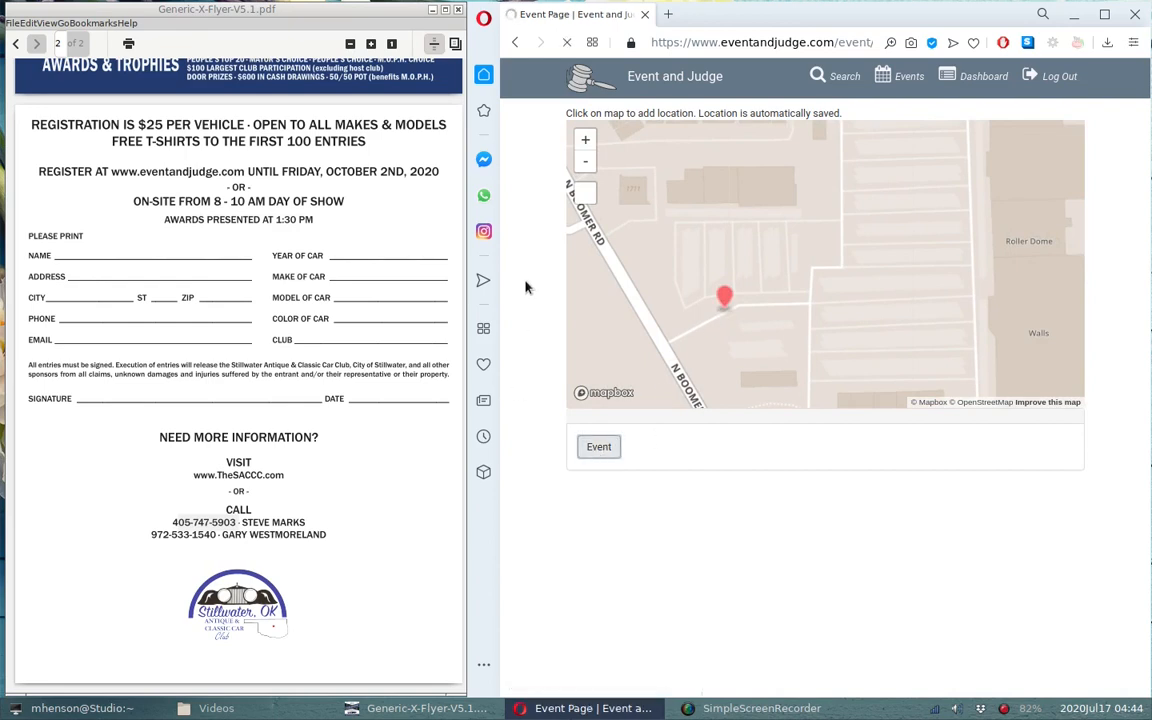
scroll(535, 320, down, 3)
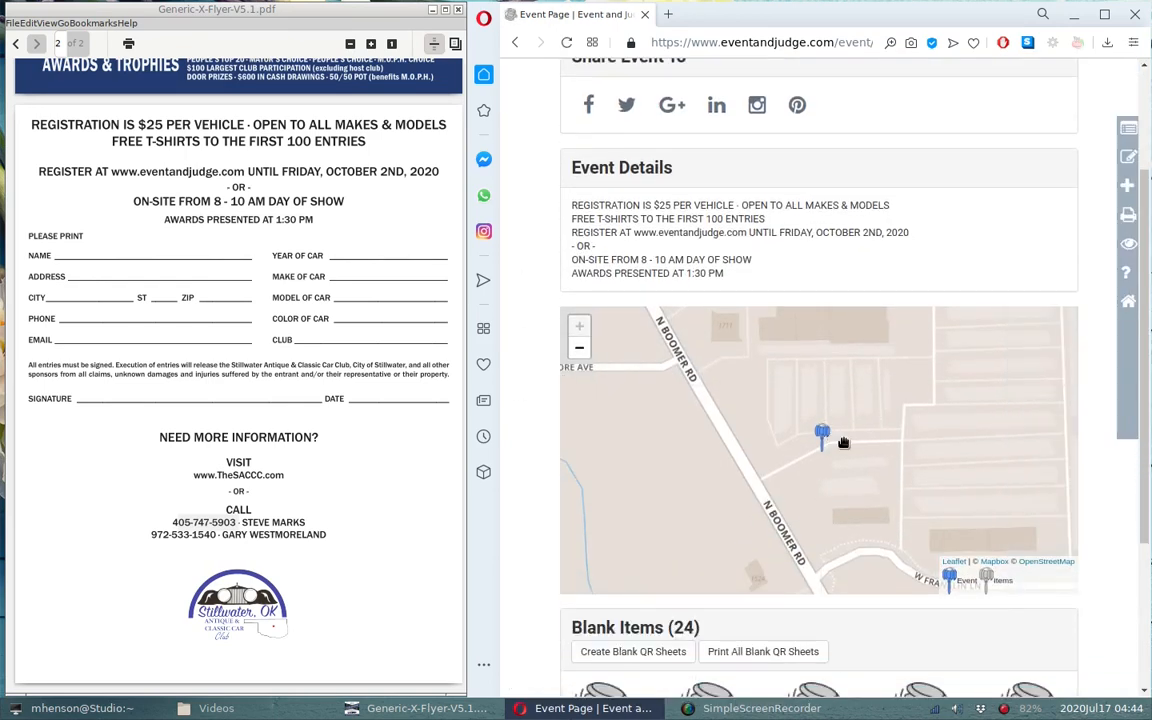